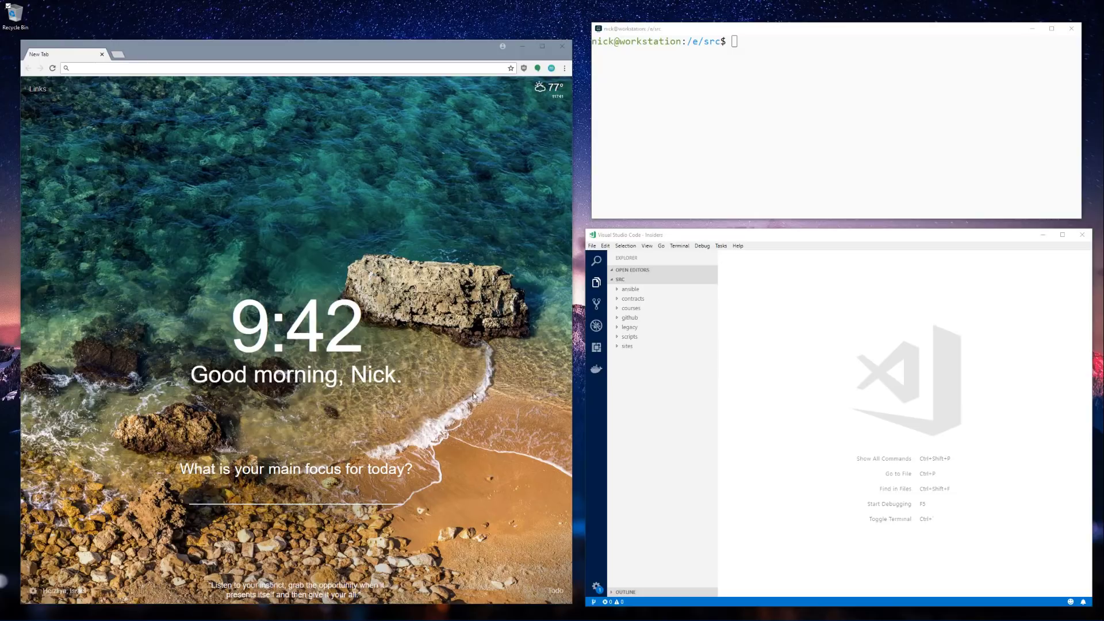
# Step: Bring the Chrome, terminal and VS Code windows to the front in turn
pyautogui.click(421, 45)
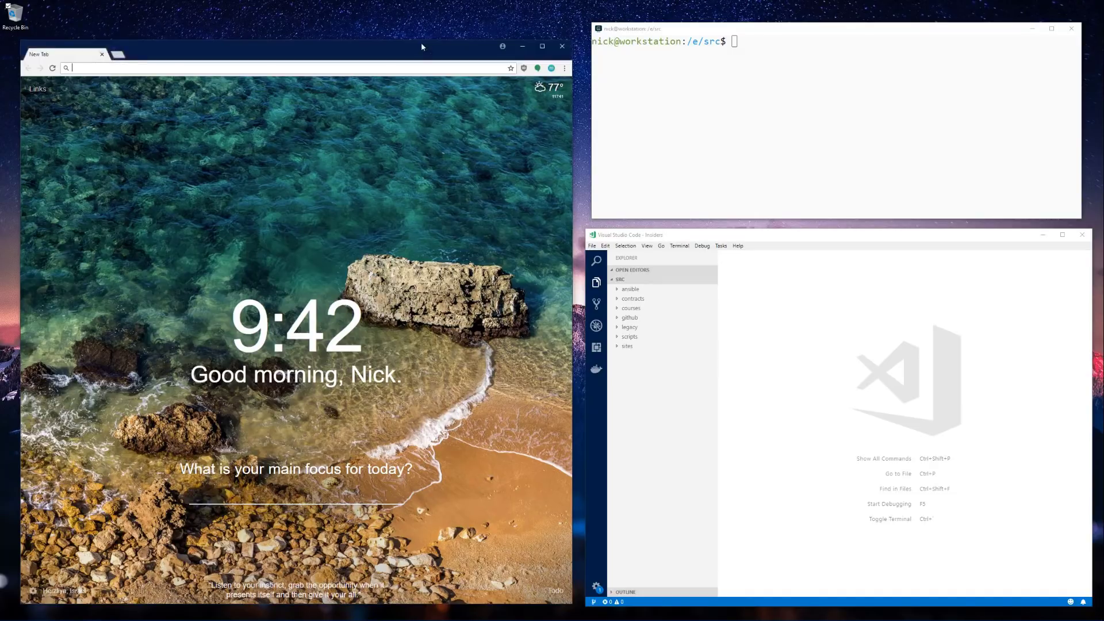
pyautogui.click(684, 118)
pyautogui.click(797, 320)
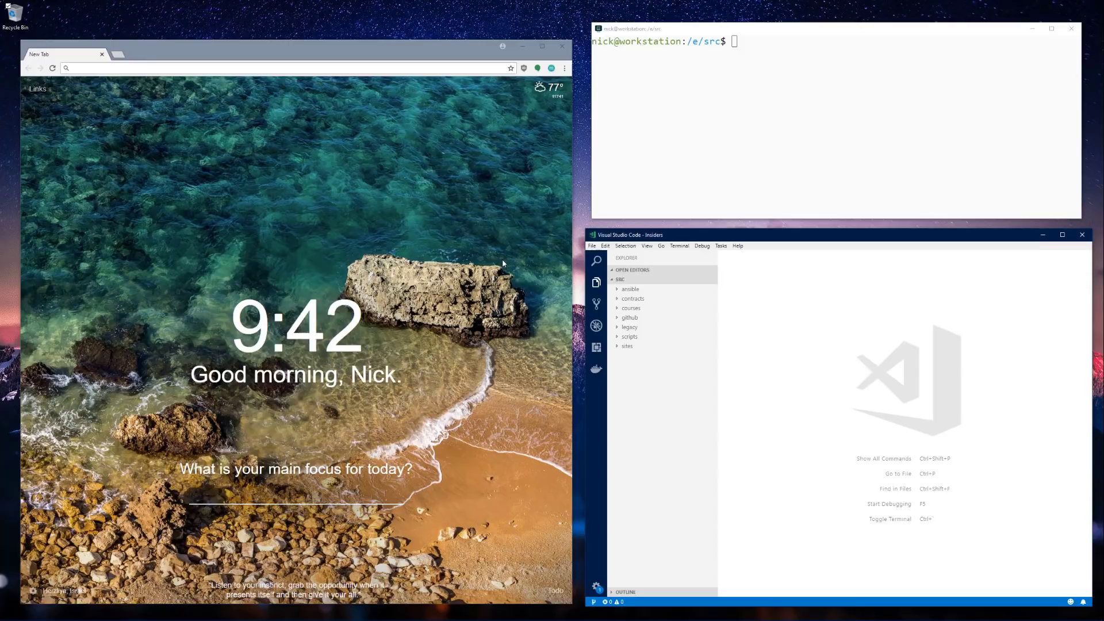
# Step: Launch Camtasia Recorder 9 by searching 'rec' in the application launcher
pyautogui.press('ctrl+super+k')
pyautogui.write('rec')
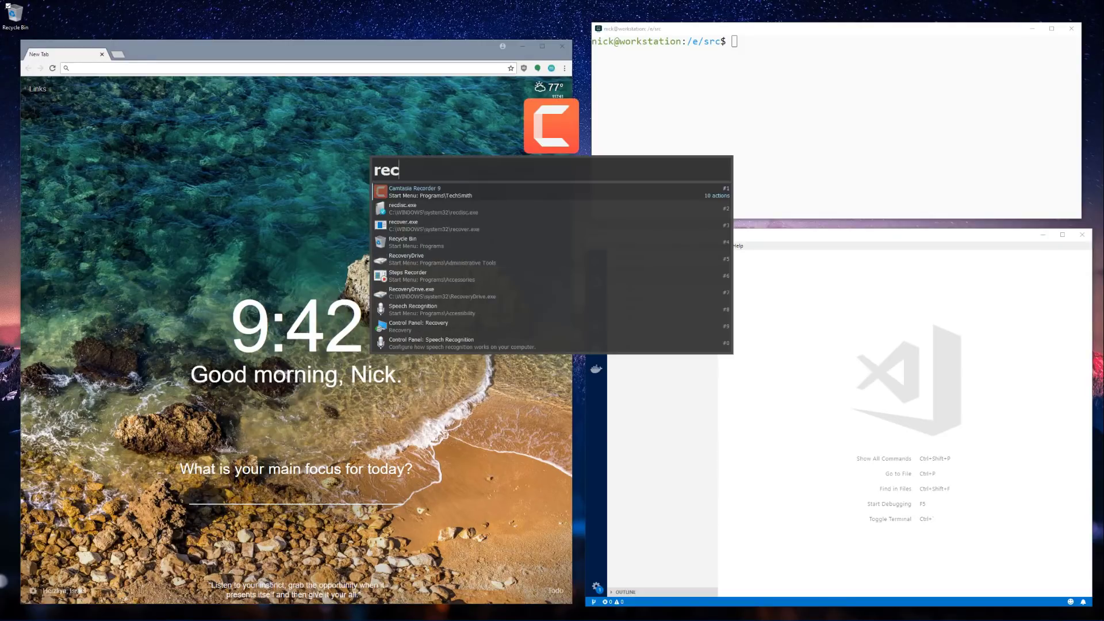
pyautogui.press('Down')
pyautogui.press('Up')
pyautogui.press('Return')
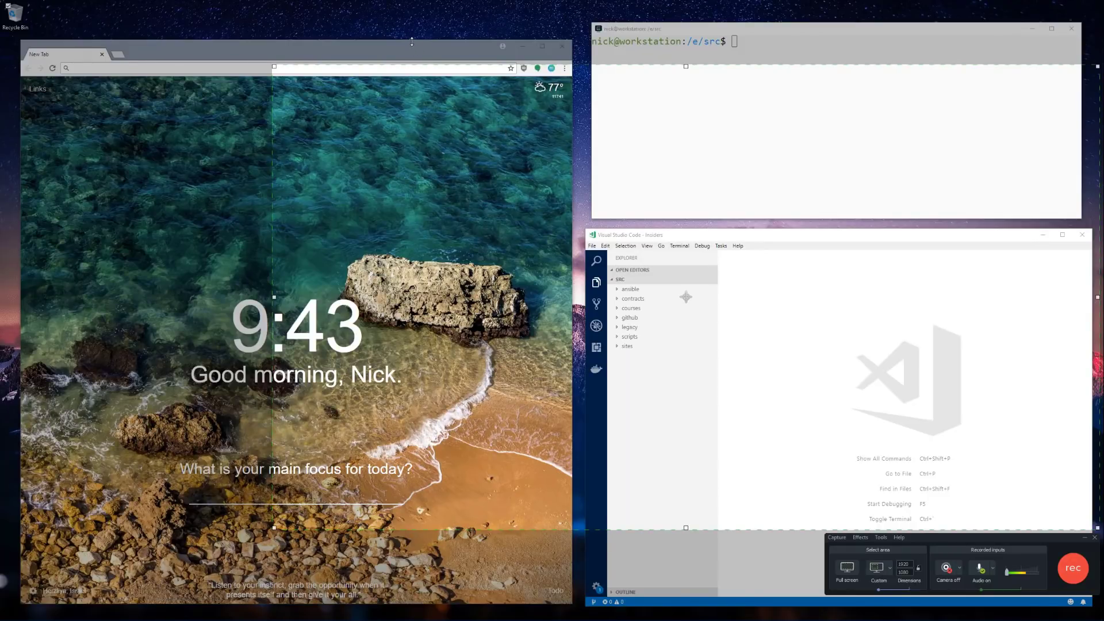
# Step: Centre Chrome, overlap VS Code and the terminal on it, then shift VS Code left and make it taller
pyautogui.moveTo(409, 42); pyautogui.dragTo(650, 74)
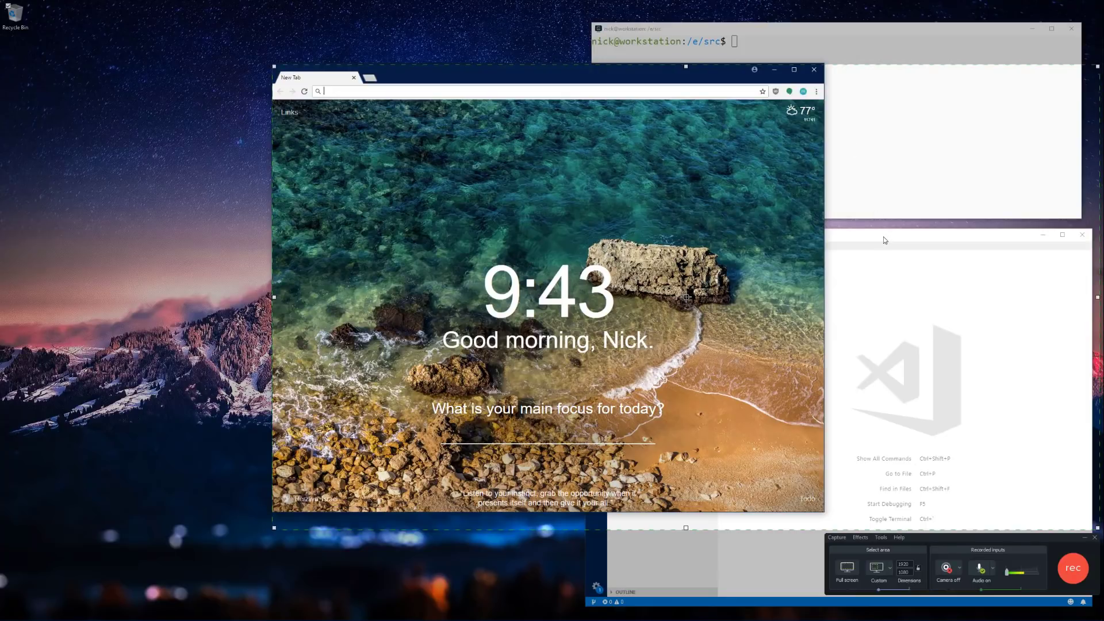
pyautogui.moveTo(885, 240); pyautogui.dragTo(876, 74)
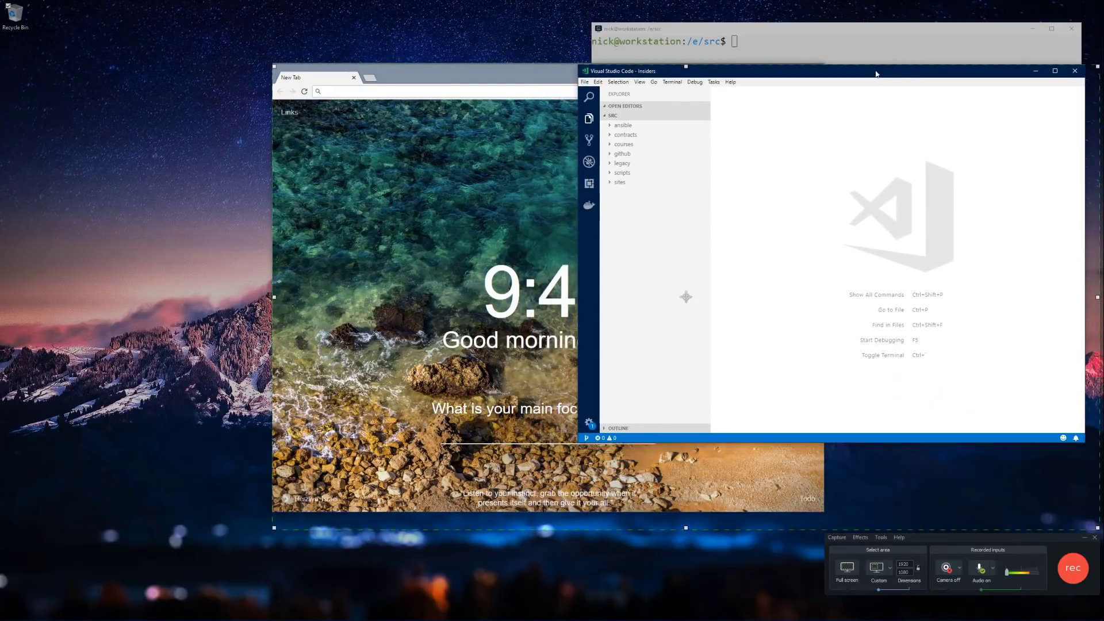
pyautogui.moveTo(891, 31); pyautogui.dragTo(815, 75)
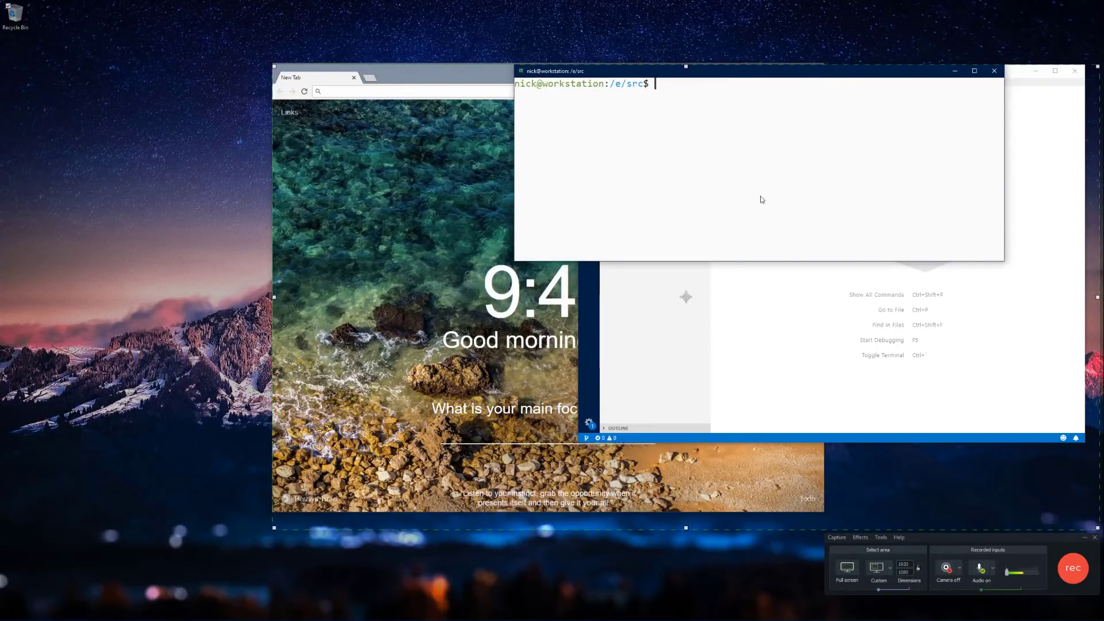
pyautogui.click(752, 332)
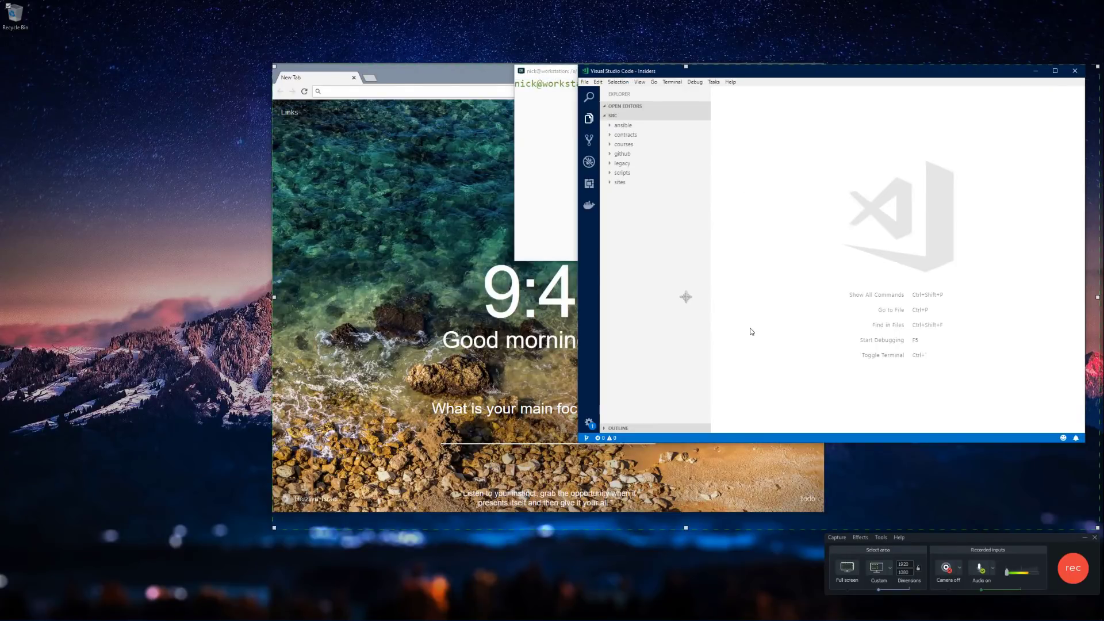
pyautogui.moveTo(786, 74); pyautogui.dragTo(495, 75)
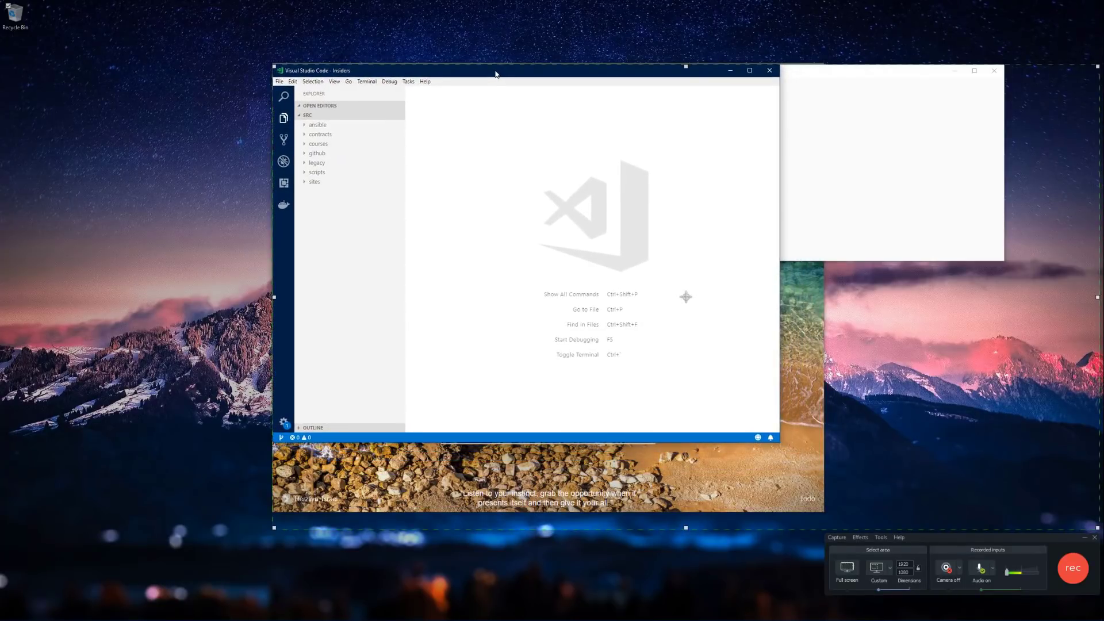
pyautogui.moveTo(393, 444); pyautogui.dragTo(411, 531)
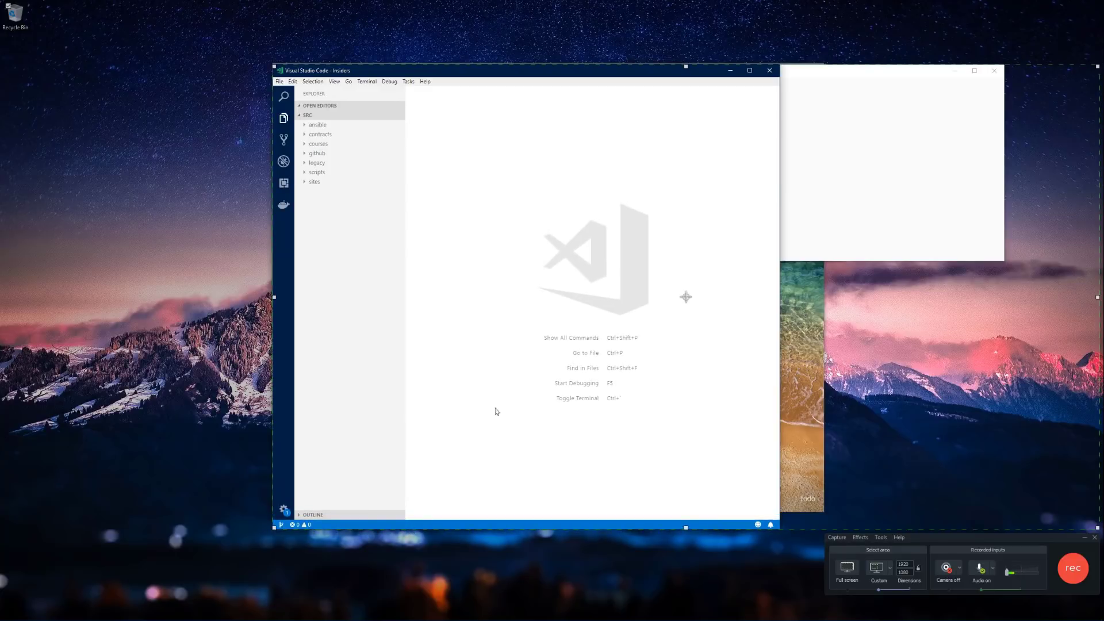
# Step: Widen and lengthen the terminal, move VS Code down-right, then maximize VS Code
pyautogui.click(862, 137)
pyautogui.moveTo(1004, 138); pyautogui.dragTo(1098, 144)
pyautogui.click(847, 298)
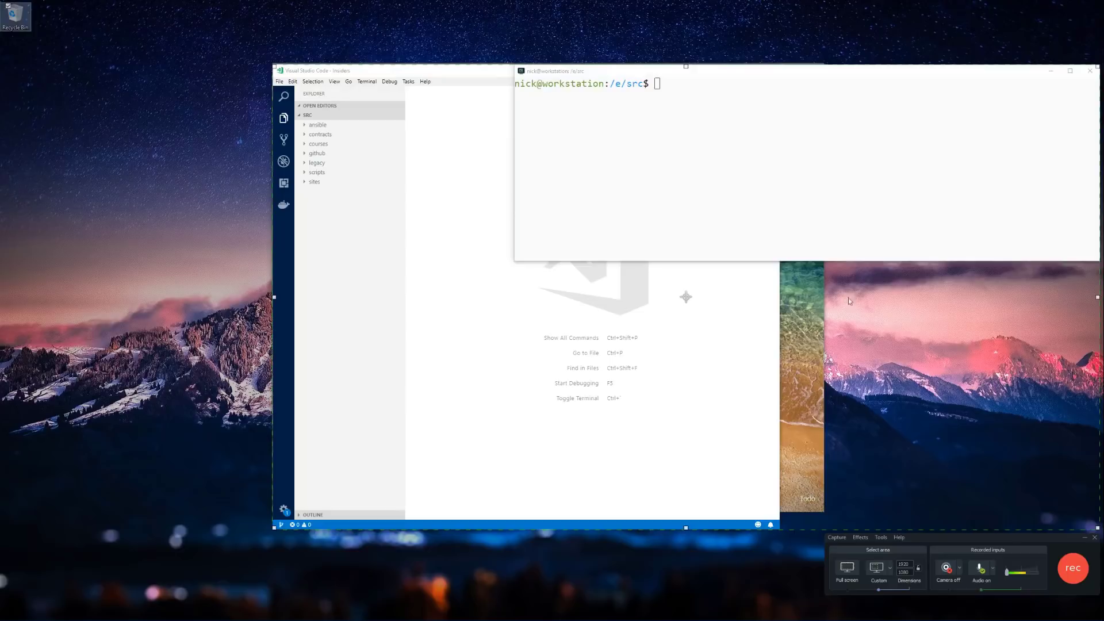
pyautogui.moveTo(761, 262); pyautogui.dragTo(784, 527)
pyautogui.click(483, 240)
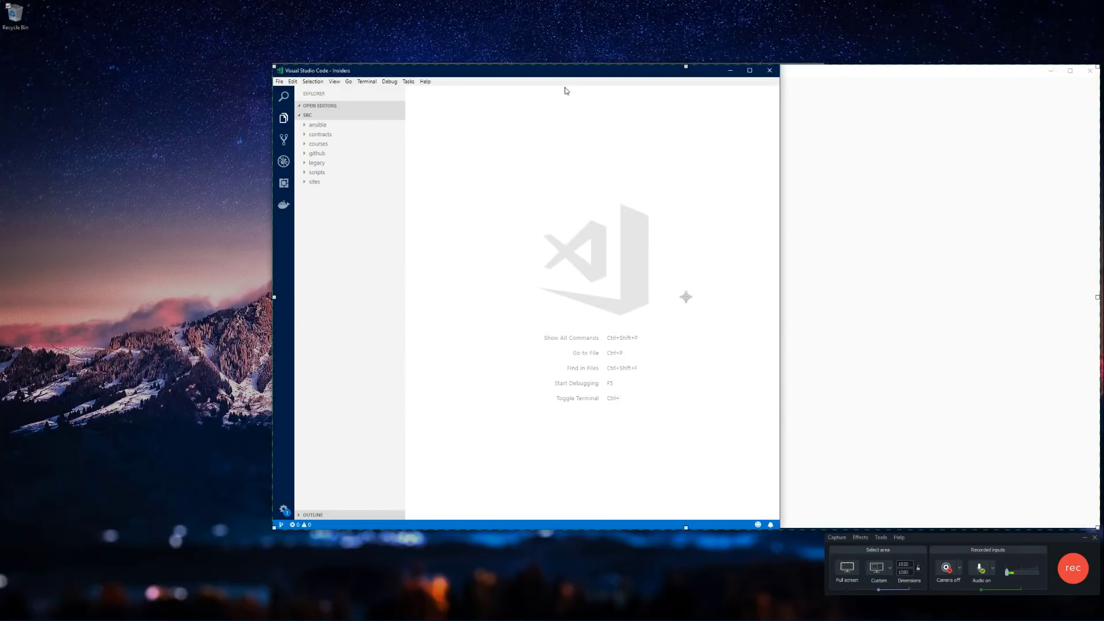
pyautogui.moveTo(571, 79); pyautogui.dragTo(592, 127)
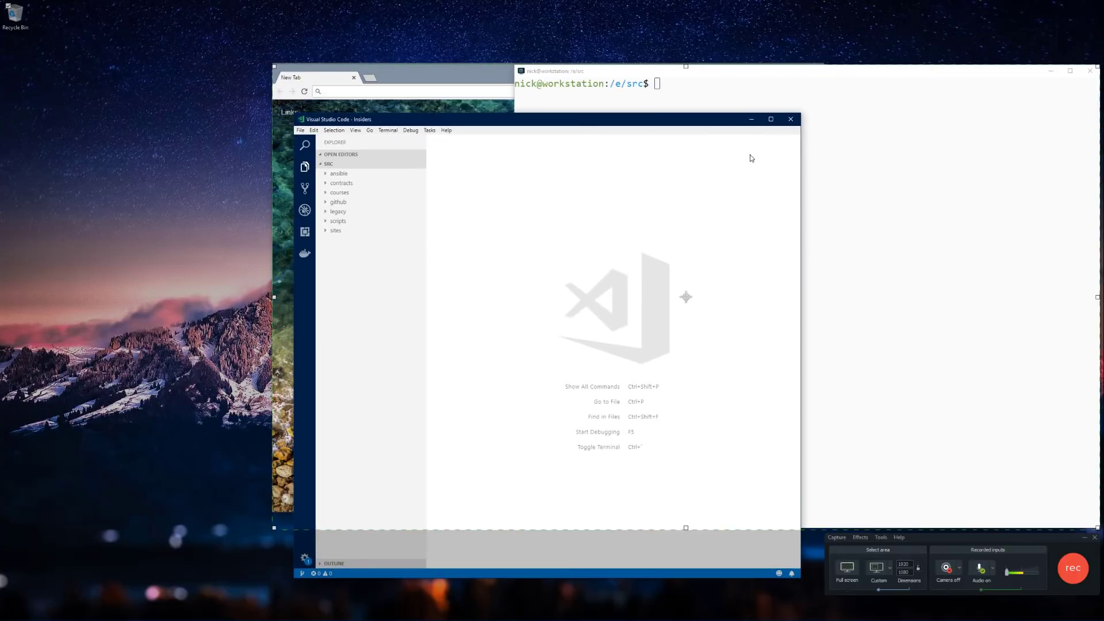
pyautogui.click(771, 120)
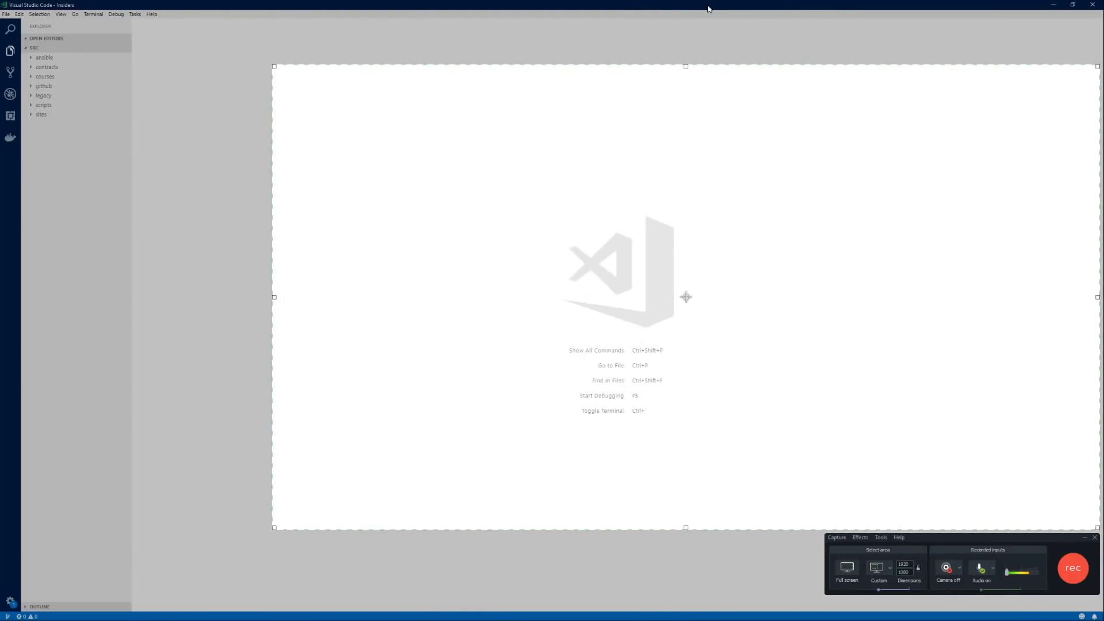
# Step: Snap VS Code left beside Chrome, widen VS Code, then float it centred as a smaller window
pyautogui.moveTo(634, 8); pyautogui.dragTo(0, 95)
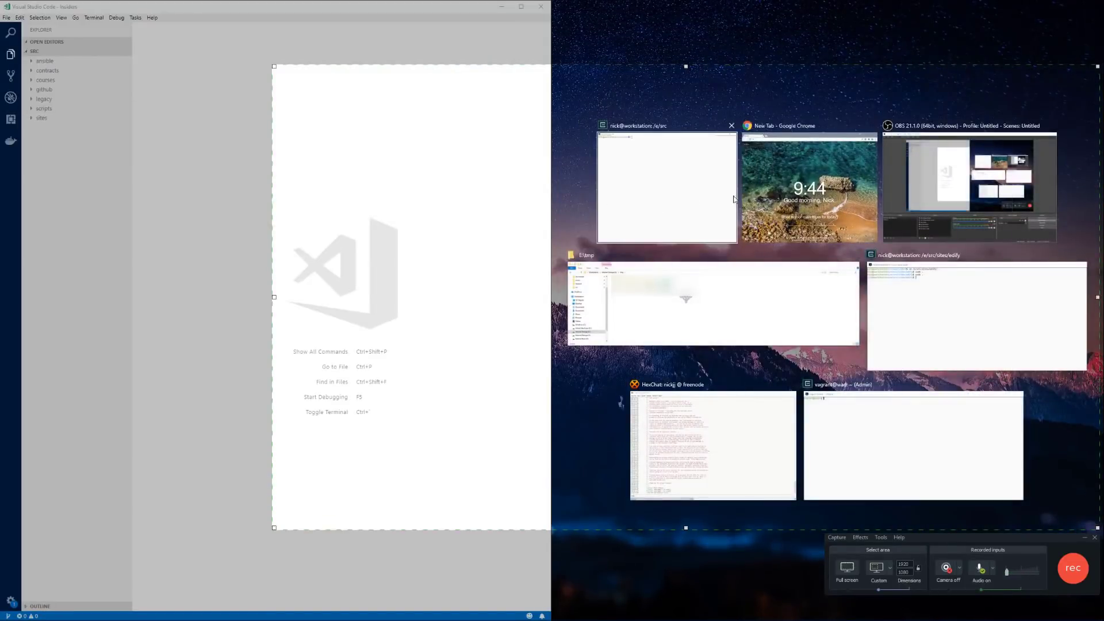
pyautogui.click(775, 191)
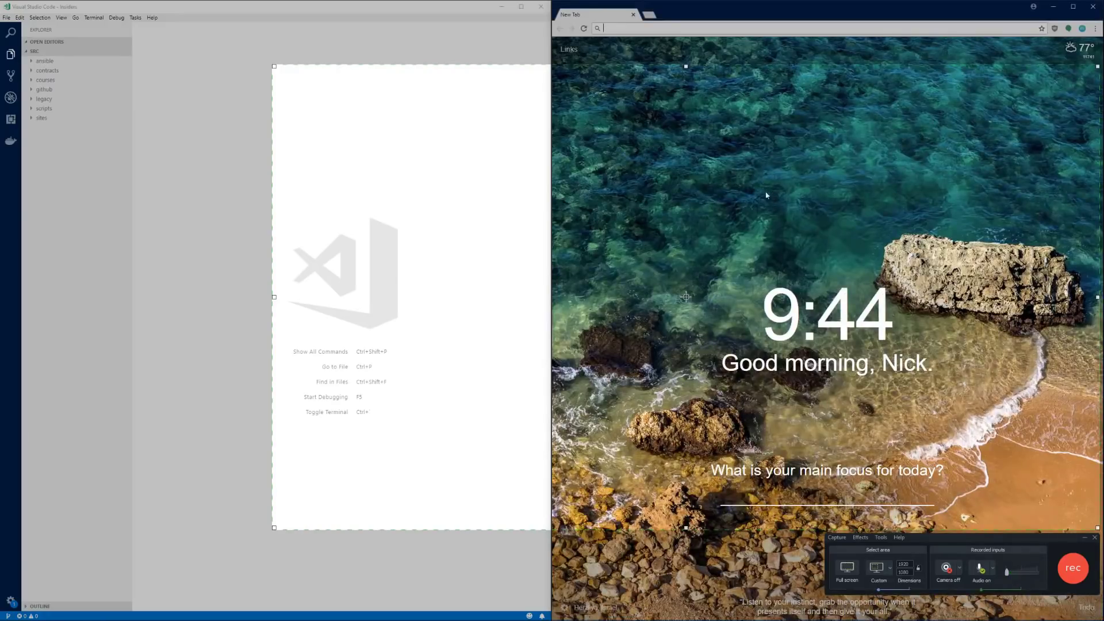
pyautogui.moveTo(550, 189); pyautogui.dragTo(387, 209)
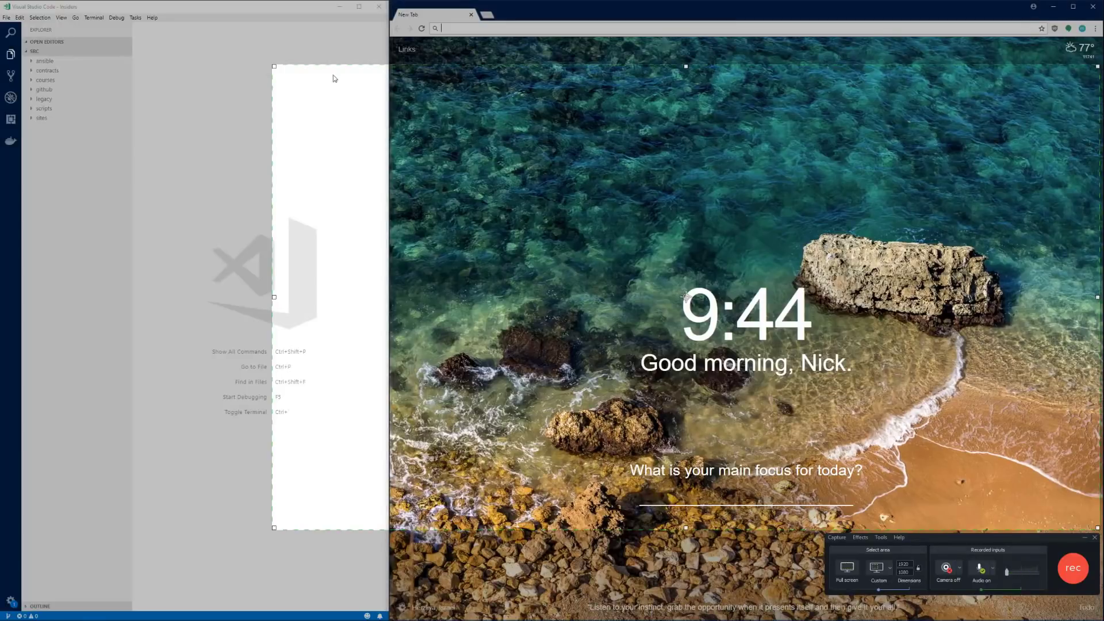
pyautogui.moveTo(273, 13); pyautogui.dragTo(665, 78)
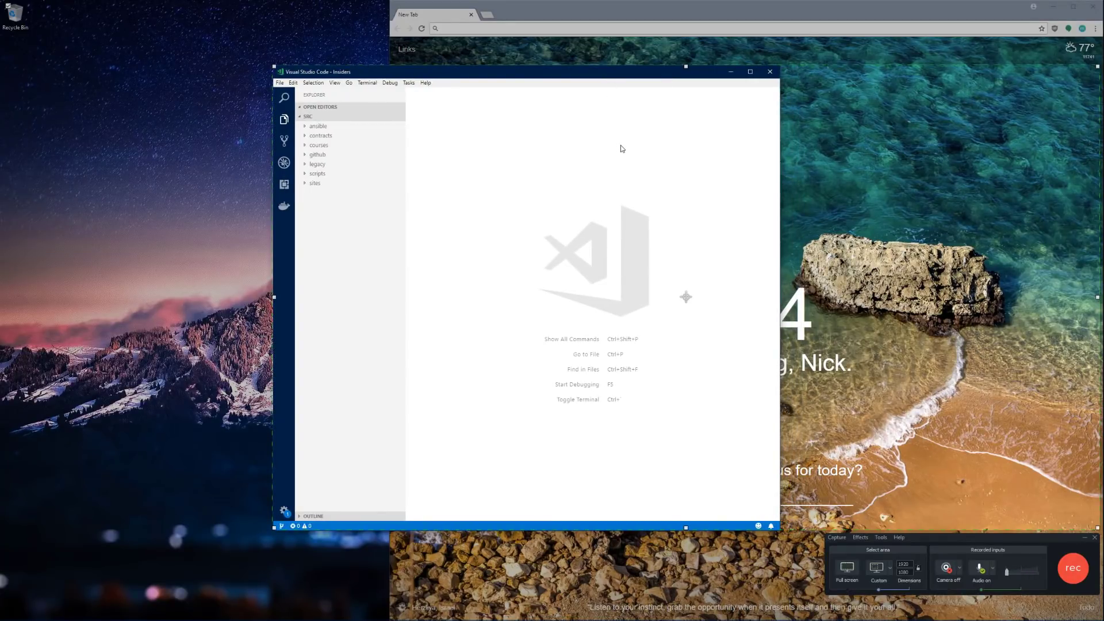
# Step: Shrink VS Code, then minimize VS Code, Chrome and the terminal
pyautogui.moveTo(578, 73); pyautogui.dragTo(620, 99)
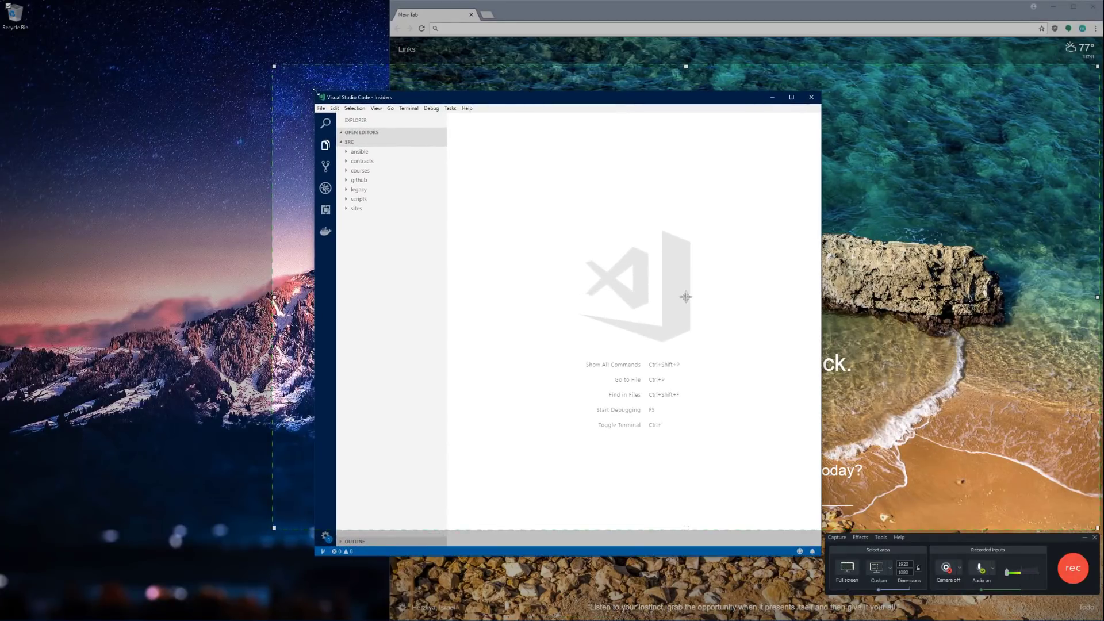
pyautogui.moveTo(314, 91); pyautogui.dragTo(381, 112)
pyautogui.click(773, 116)
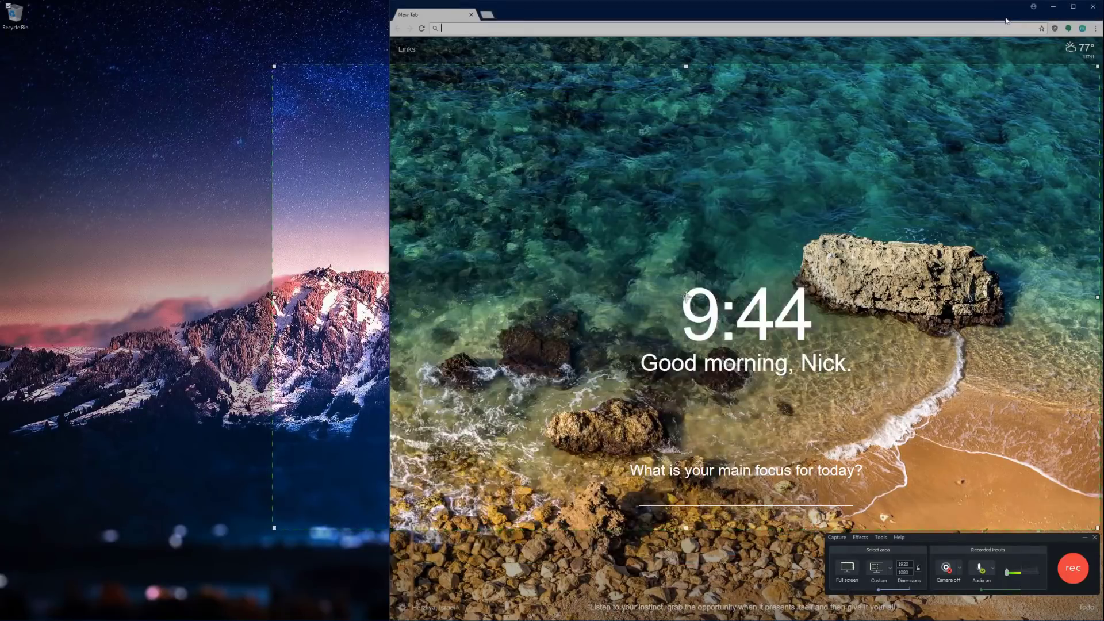
pyautogui.click(1053, 7)
pyautogui.click(1041, 71)
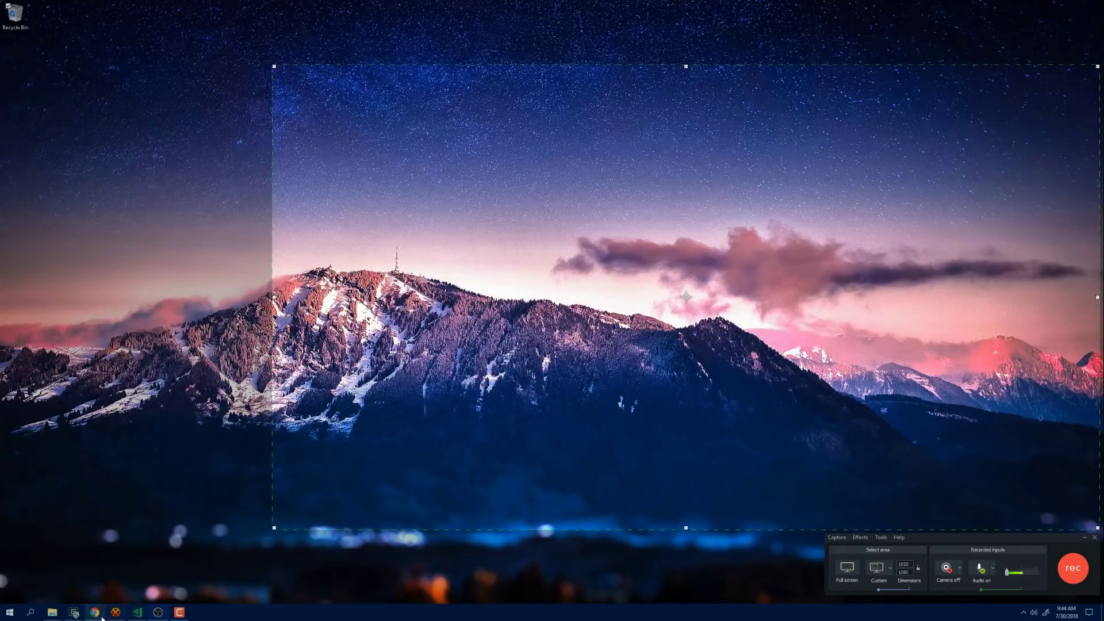
# Step: Restore Chrome from the taskbar and centre it inside the recording area
pyautogui.click(105, 612)
pyautogui.moveTo(499, 201); pyautogui.dragTo(620, 81)
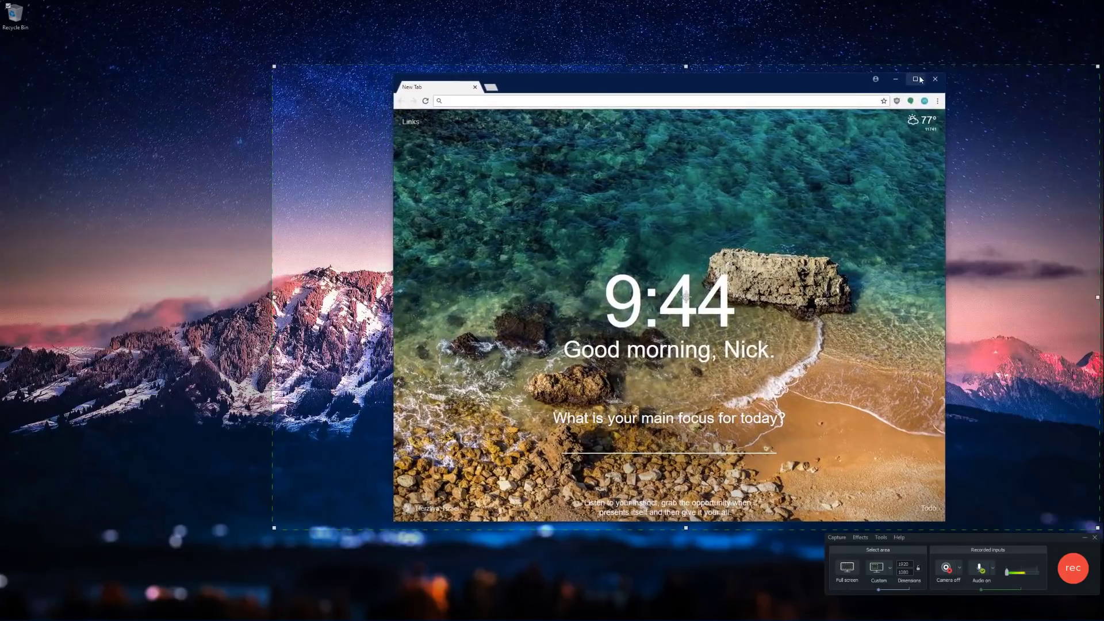
pyautogui.moveTo(906, 81); pyautogui.dragTo(854, 75)
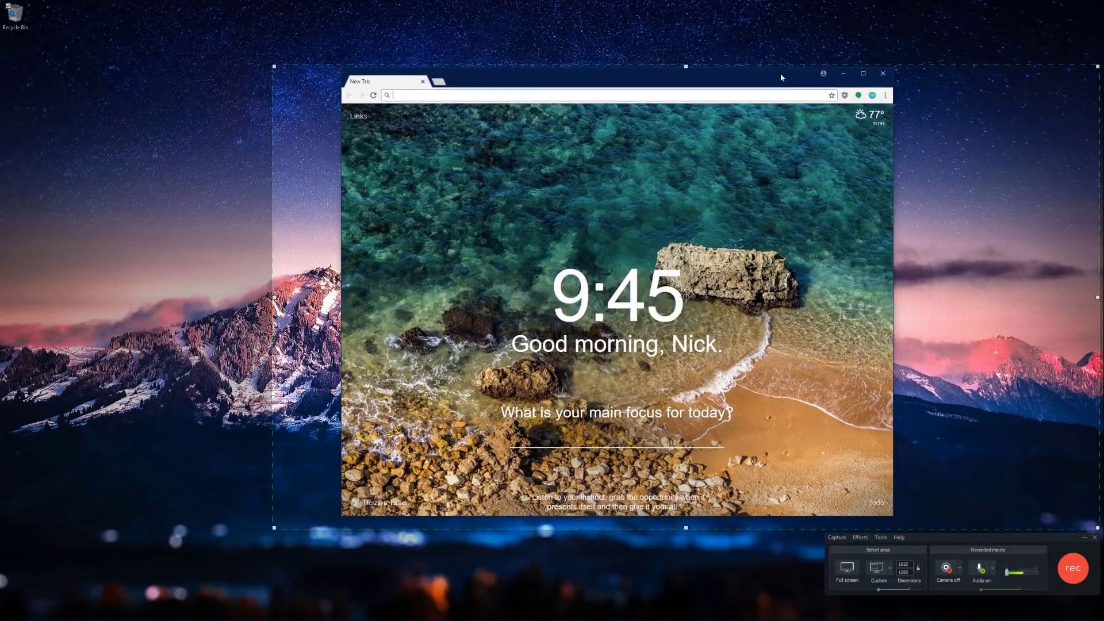
pyautogui.moveTo(781, 74); pyautogui.dragTo(732, 77)
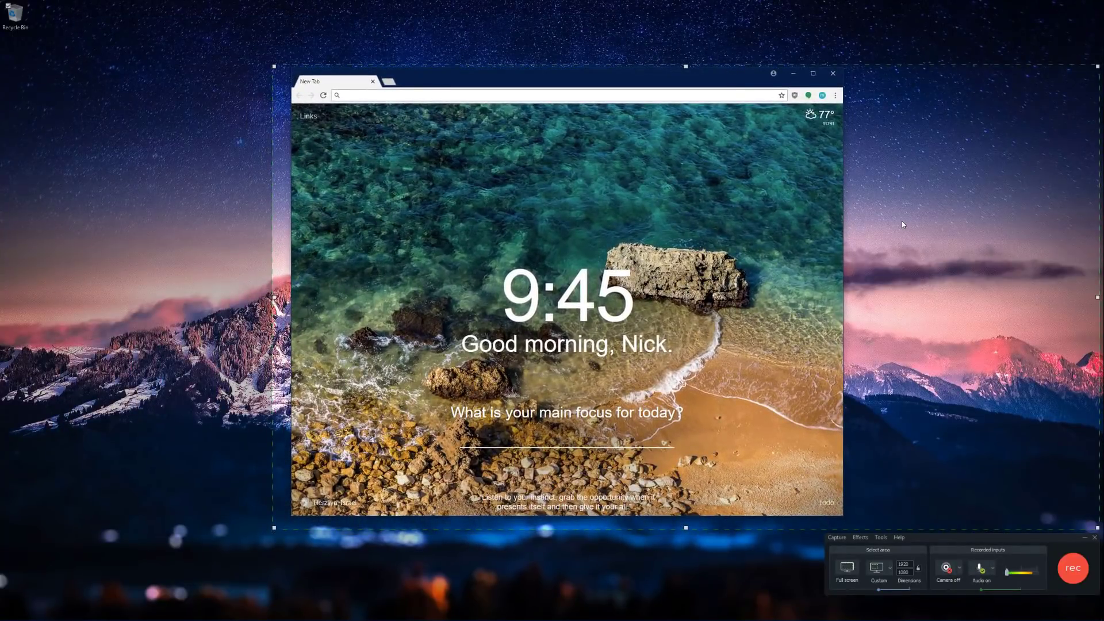